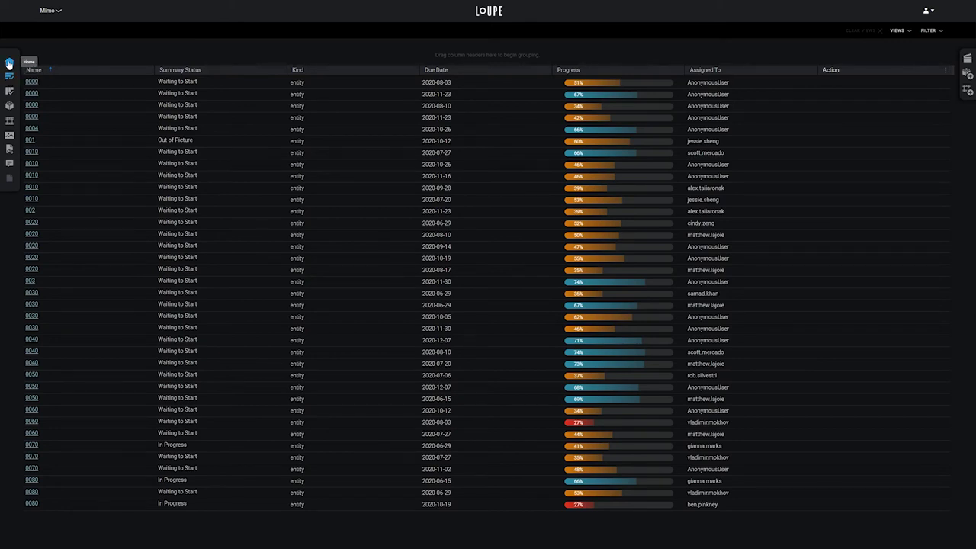
Go to the Mimo project overview and briefly show, then hide, its Playlists panel.
{"action": "left_click", "coordinate": [9, 64]}
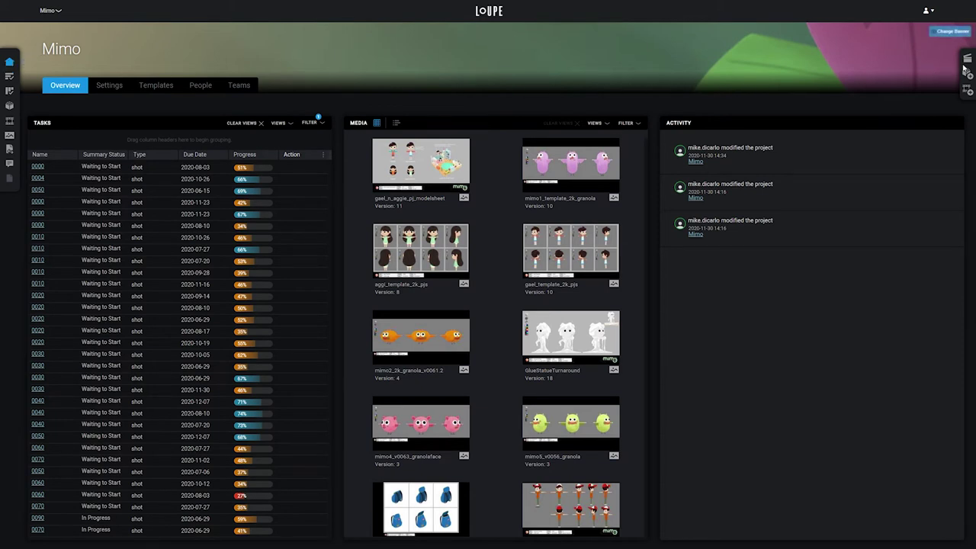
{"action": "left_click", "coordinate": [965, 69]}
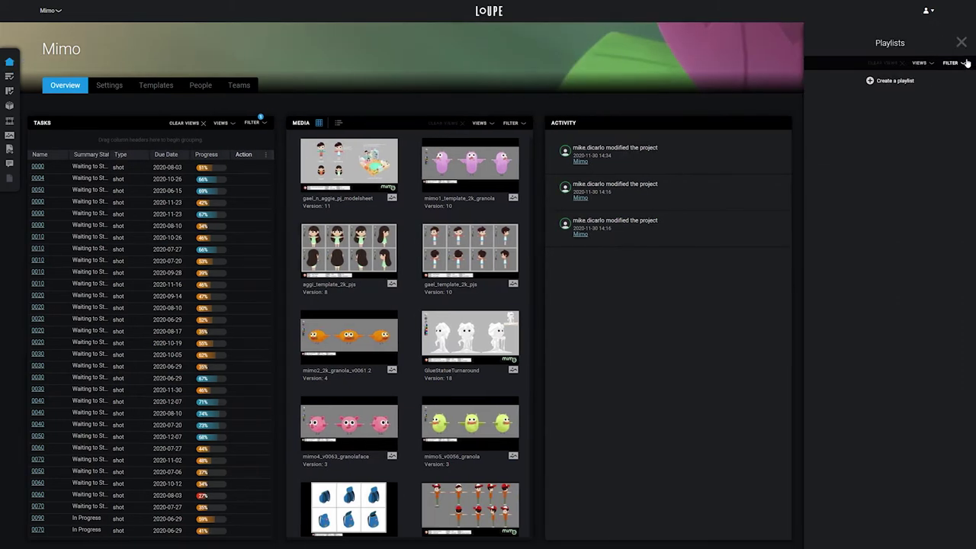
{"action": "left_click", "coordinate": [962, 42]}
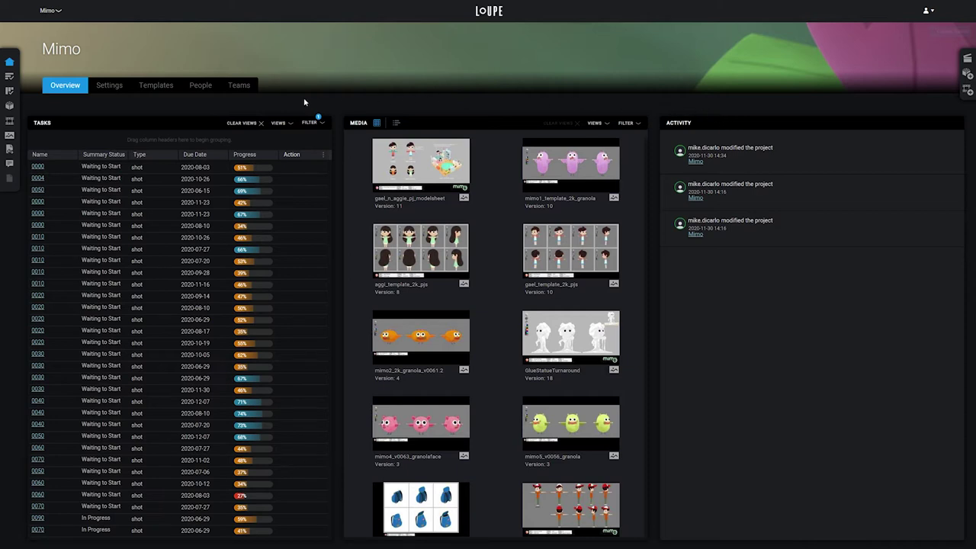
Review Mimo's file system, mount descriptor, render and status settings, then show its Task Templates.
{"action": "left_click", "coordinate": [111, 88]}
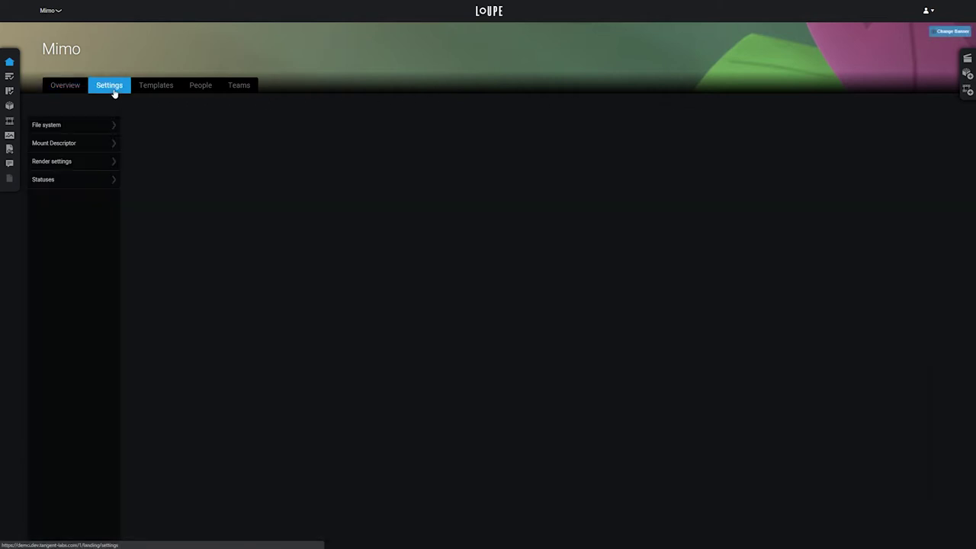
{"action": "left_click", "coordinate": [90, 129]}
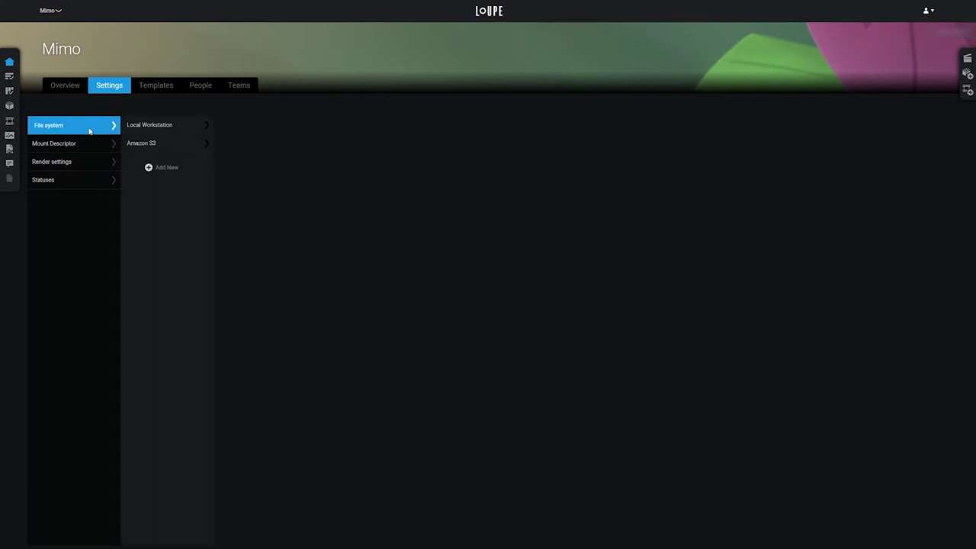
{"action": "left_click", "coordinate": [86, 145]}
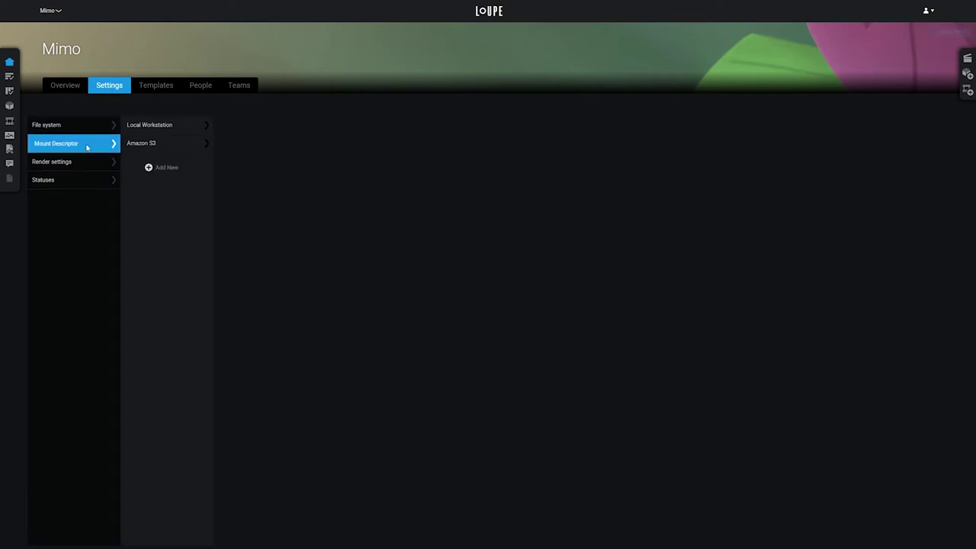
{"action": "left_click", "coordinate": [84, 160]}
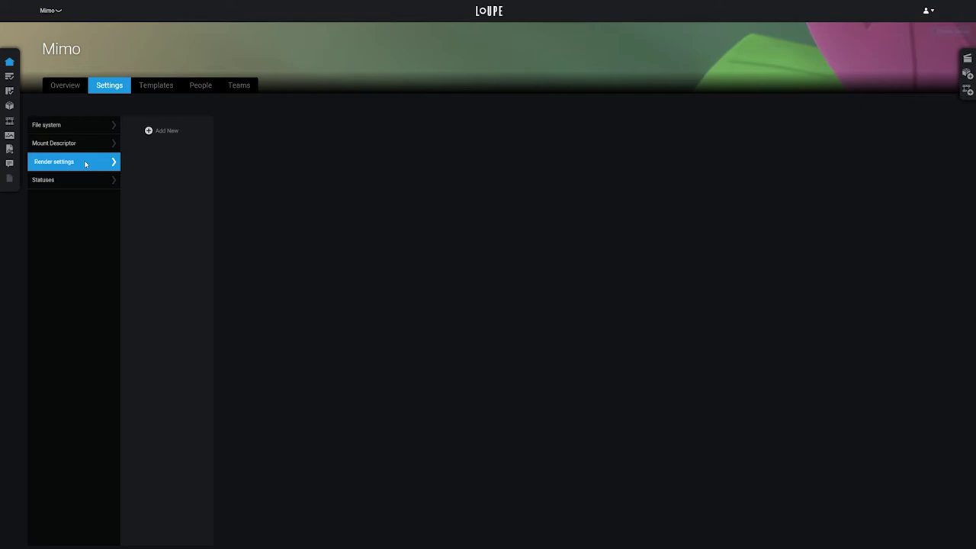
{"action": "left_click", "coordinate": [84, 181]}
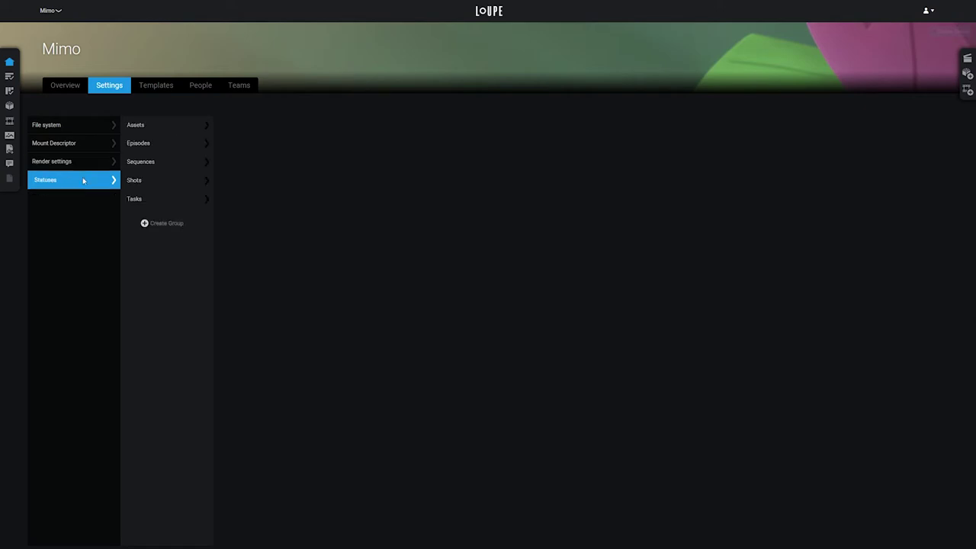
{"action": "left_click", "coordinate": [163, 90]}
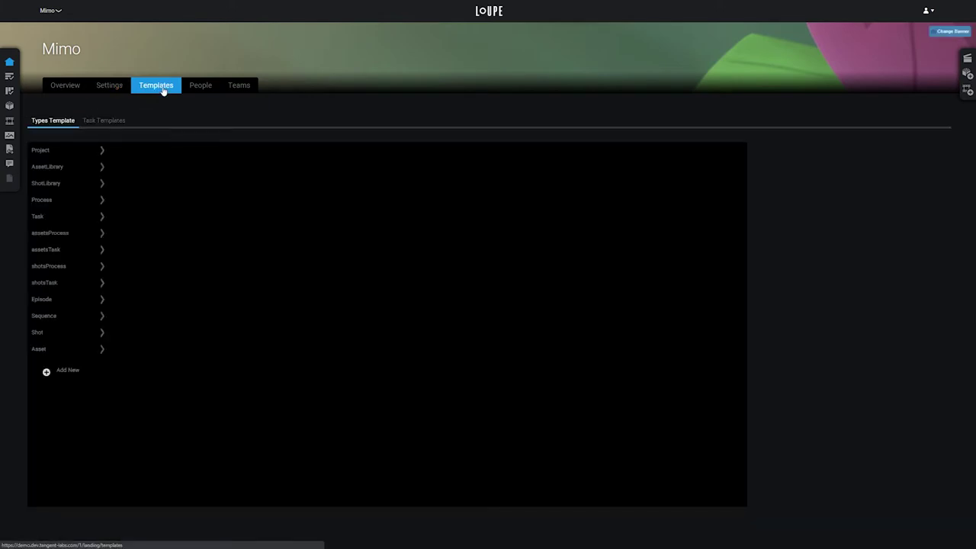
{"action": "left_click", "coordinate": [112, 122]}
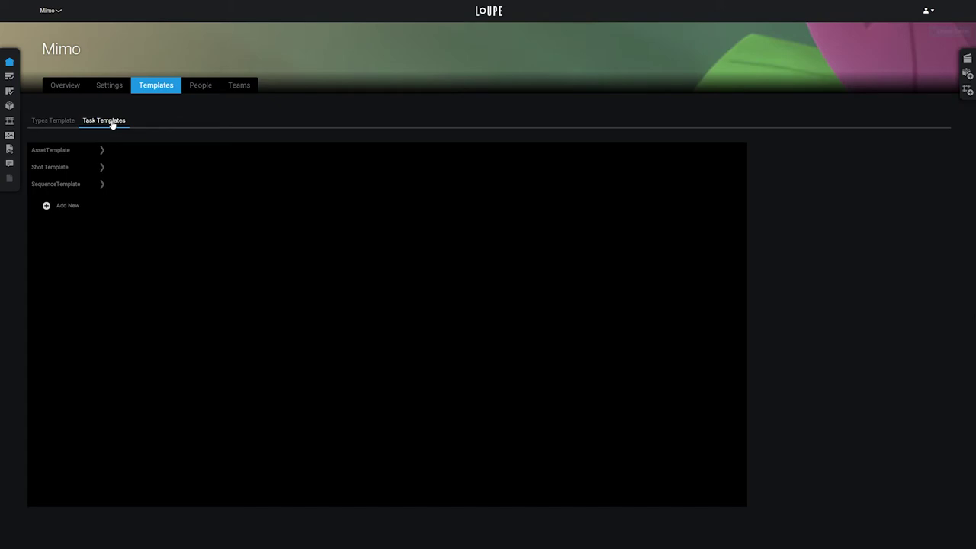
Add demo.user as a new member of the Mimo project.
{"action": "left_click", "coordinate": [201, 90]}
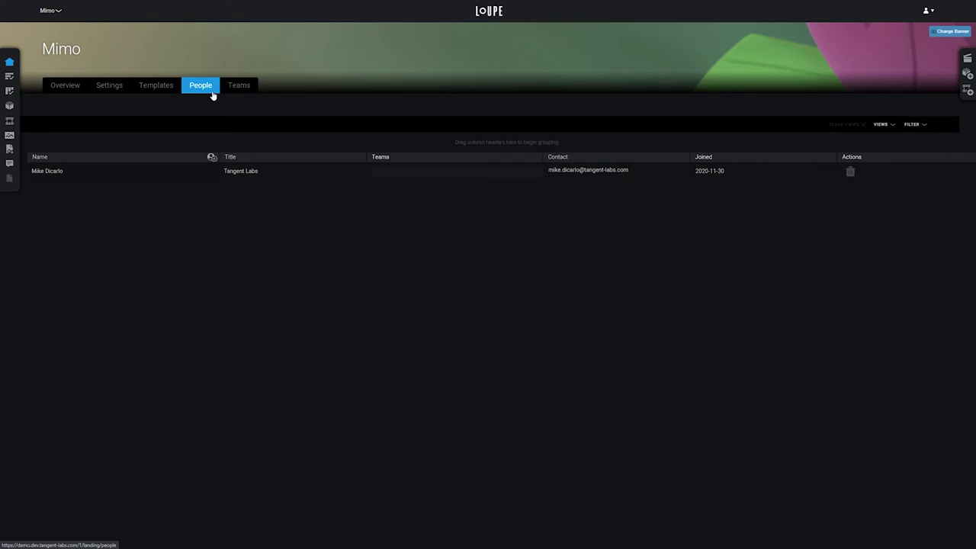
{"action": "left_click", "coordinate": [211, 157]}
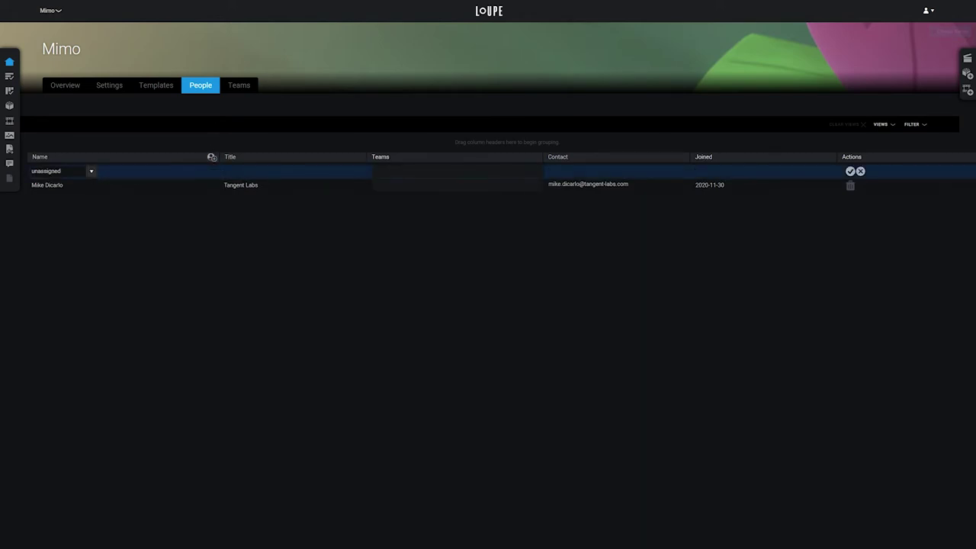
{"action": "left_click", "coordinate": [76, 171]}
{"action": "type", "text": "demo.user"}
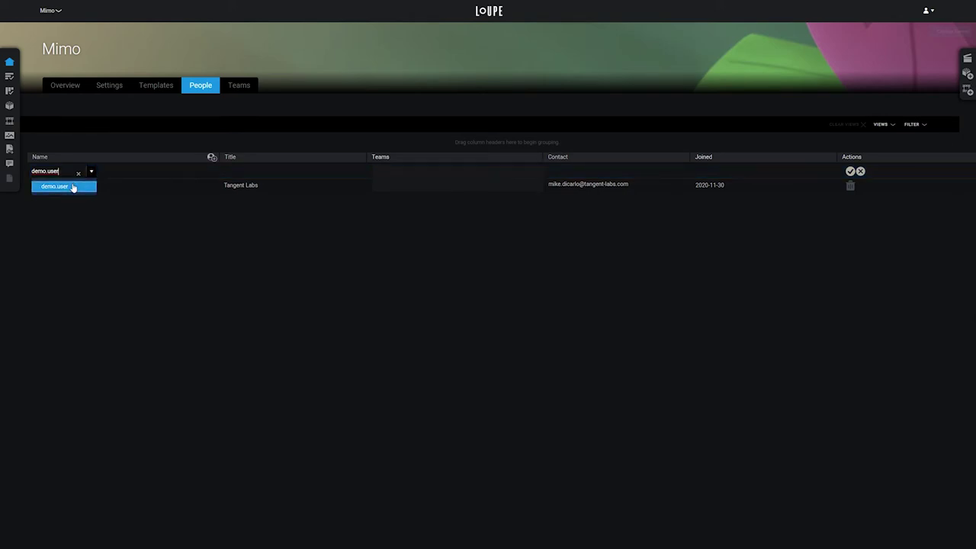
{"action": "left_click", "coordinate": [72, 187]}
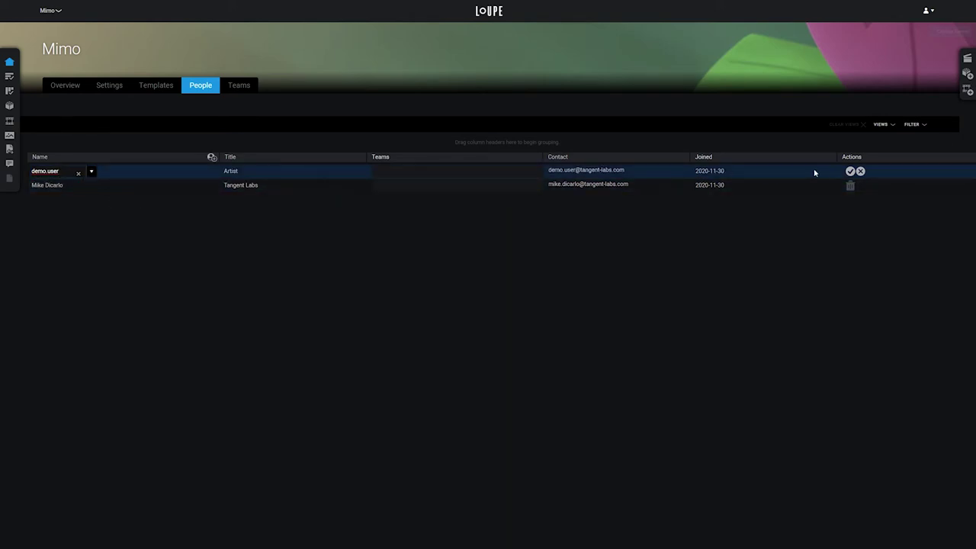
{"action": "left_click", "coordinate": [850, 170]}
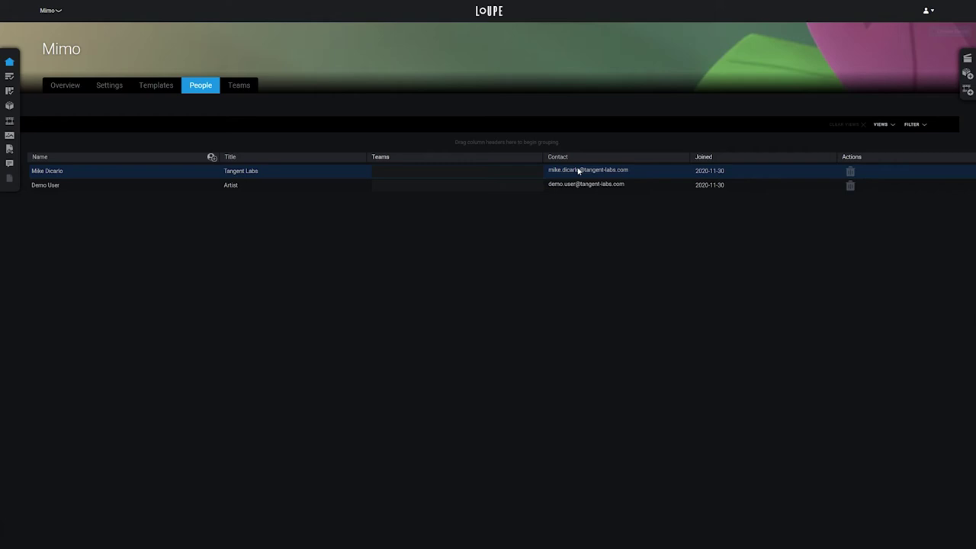
Assign the first existing member to the Animation team and view the project's teams.
{"action": "left_click", "coordinate": [495, 170]}
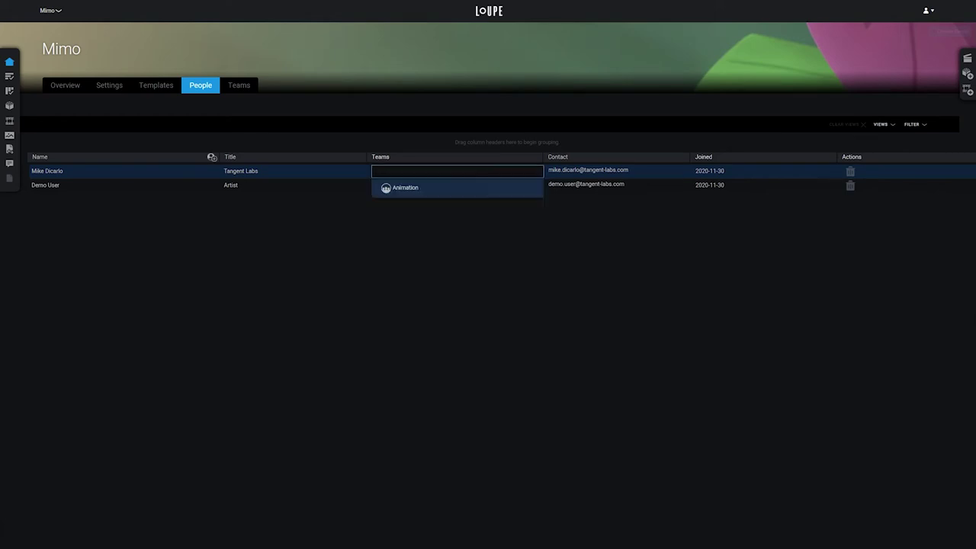
{"action": "left_click", "coordinate": [488, 189]}
{"action": "left_click", "coordinate": [490, 206]}
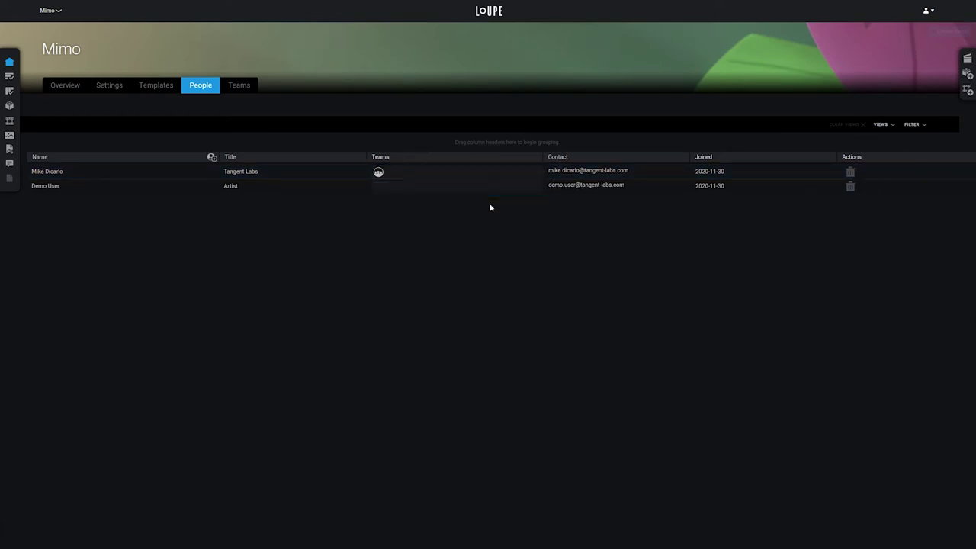
{"action": "left_click", "coordinate": [253, 90]}
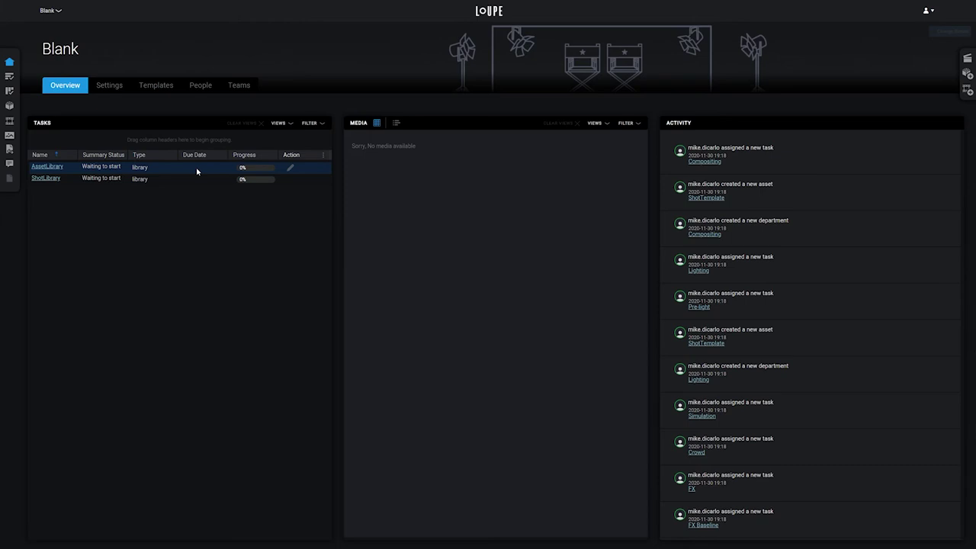
Create a Props folder in AssetLibrary and choose it as the new asset's location.
{"action": "left_click", "coordinate": [966, 74]}
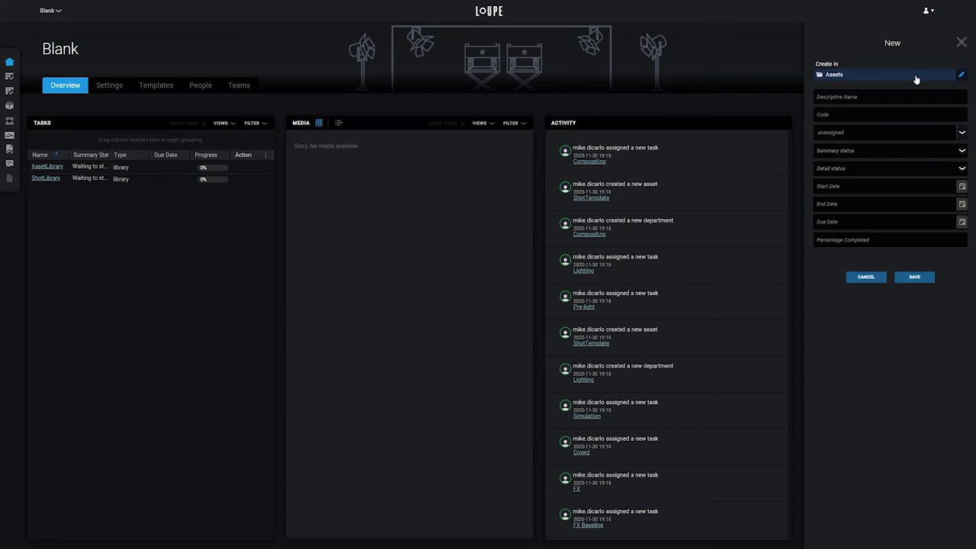
{"action": "left_click", "coordinate": [862, 77]}
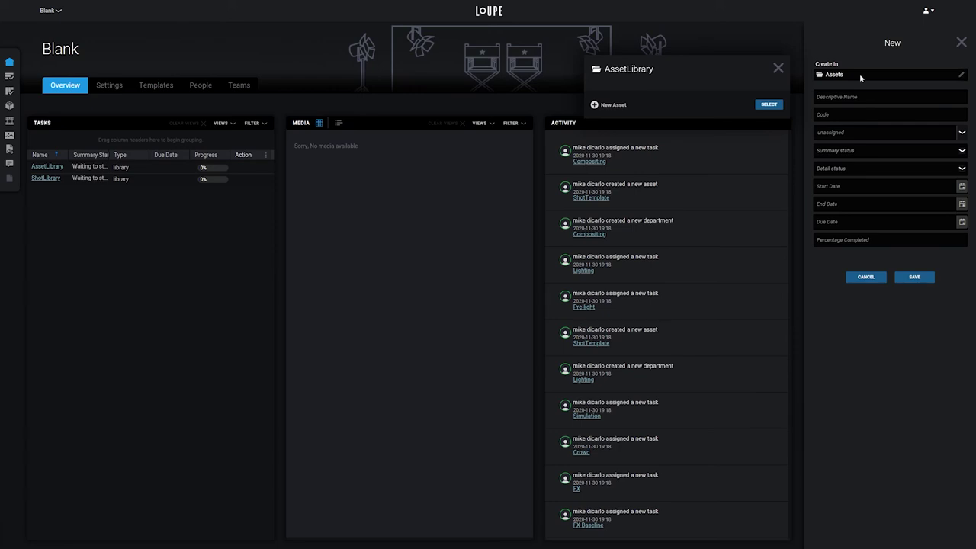
{"action": "left_click", "coordinate": [611, 109]}
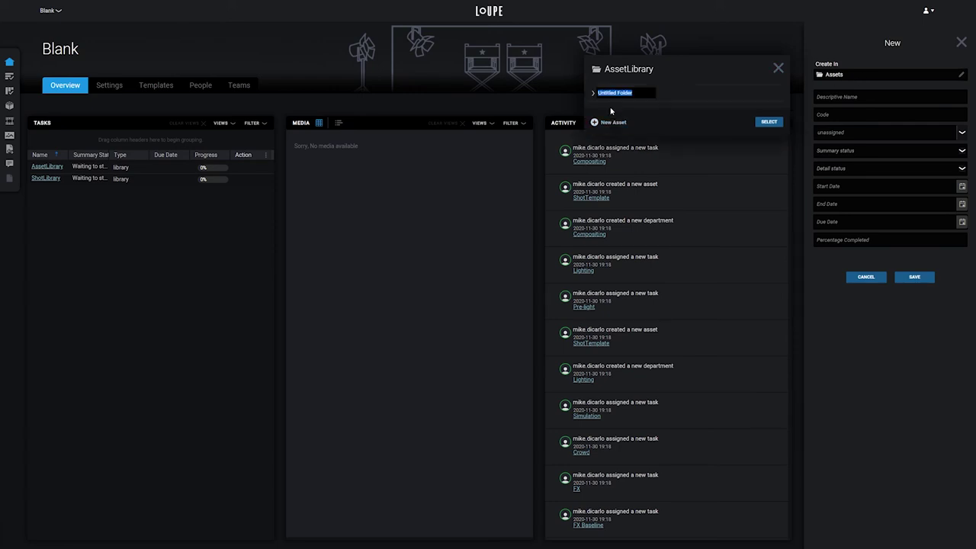
{"action": "type", "text": "Props"}
{"action": "key", "text": "Return"}
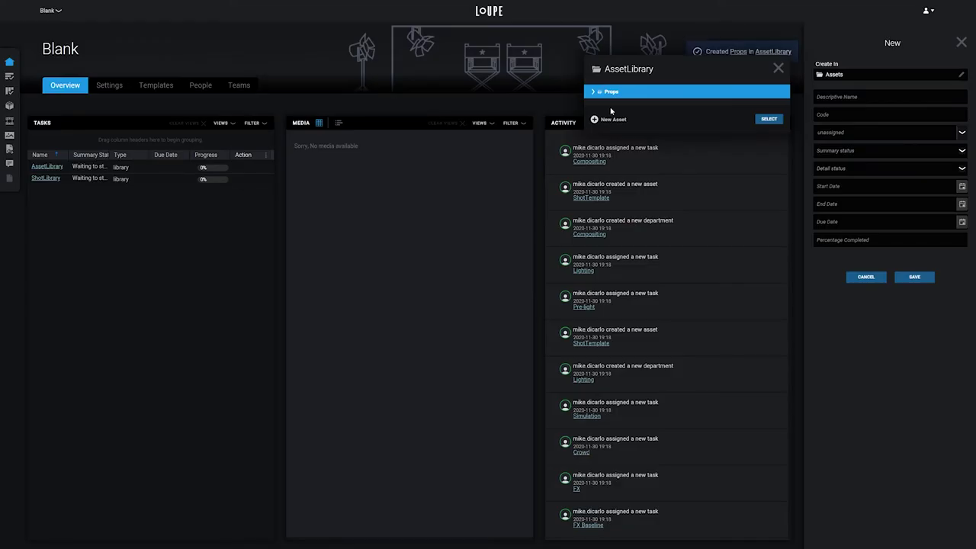
{"action": "left_click", "coordinate": [766, 119]}
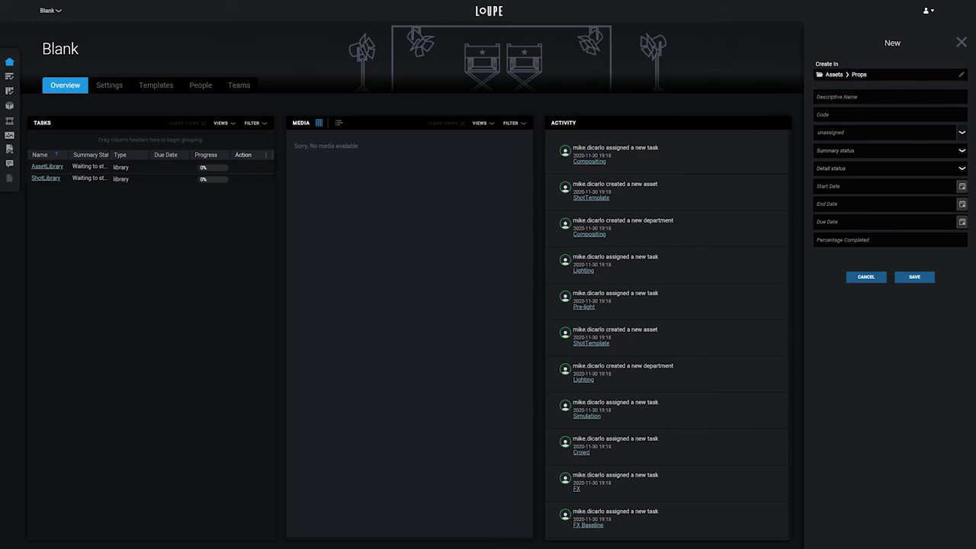
Name the asset Lantern with code lantern, assign the user, and set status Waiting to start.
{"action": "type", "text": "Lantern"}
{"action": "key", "text": "Tab"}
{"action": "type", "text": "lantern"}
{"action": "key", "text": "Tab"}
{"action": "type", "text": "mike.dicarlo"}
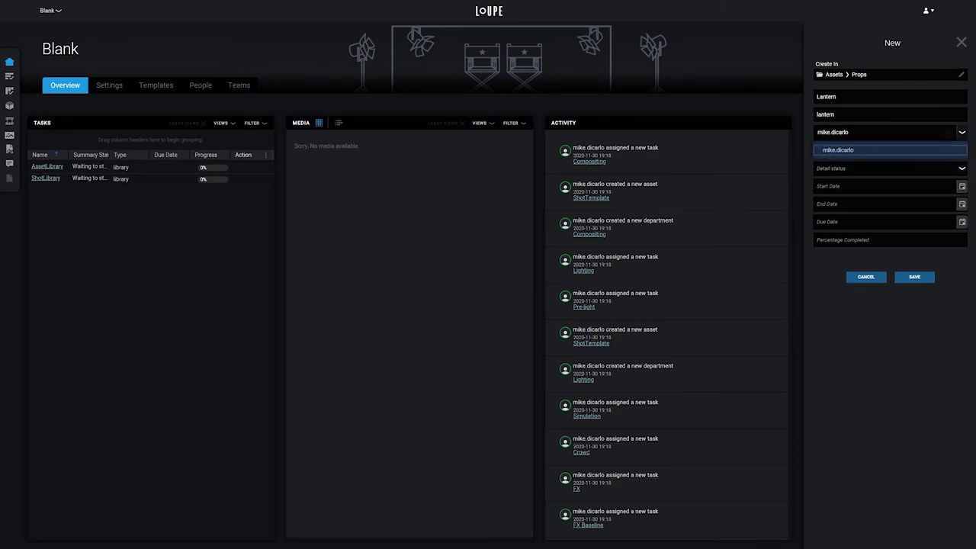
{"action": "left_click", "coordinate": [881, 153]}
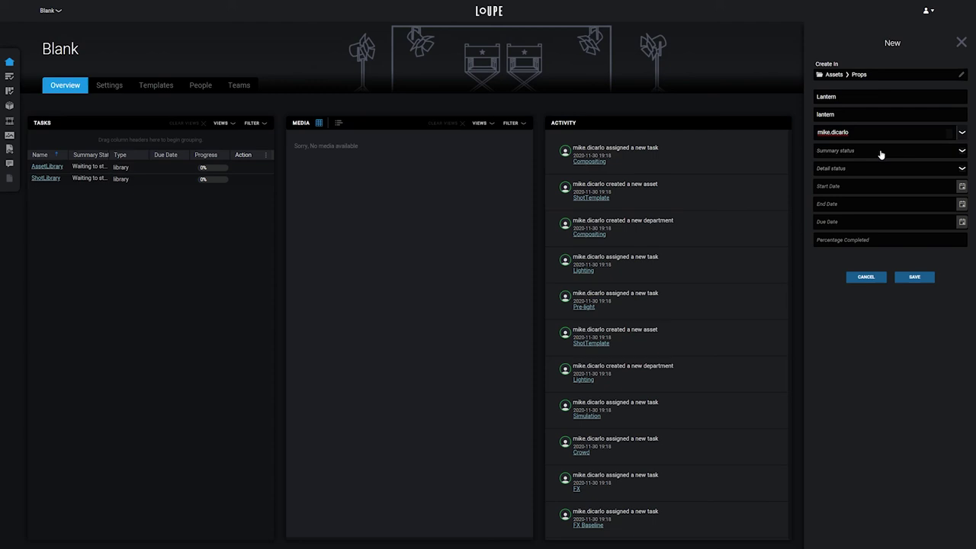
{"action": "left_click", "coordinate": [880, 152]}
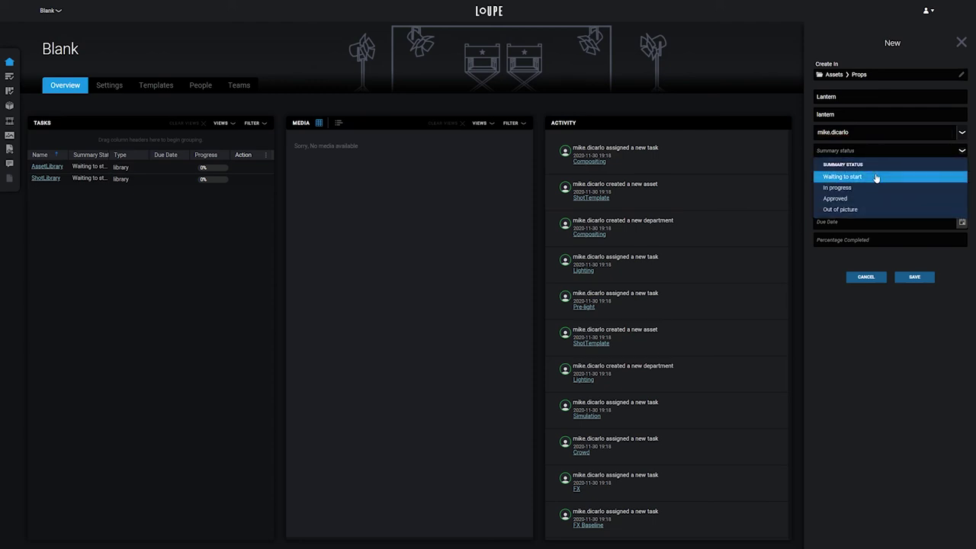
{"action": "left_click", "coordinate": [876, 177]}
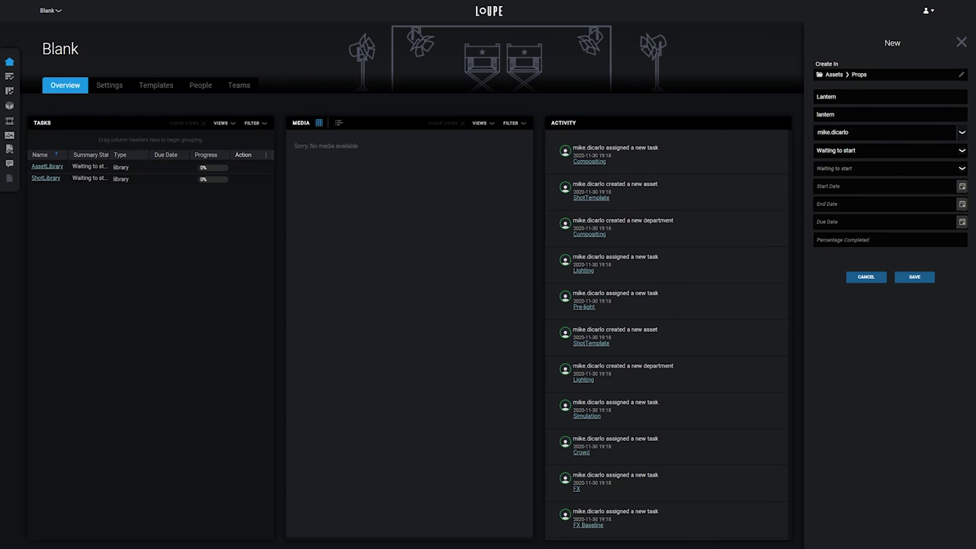
Set start date 11/30/2020, end date 12/4/2020 and due date 12/11/2020.
{"action": "left_click", "coordinate": [962, 187]}
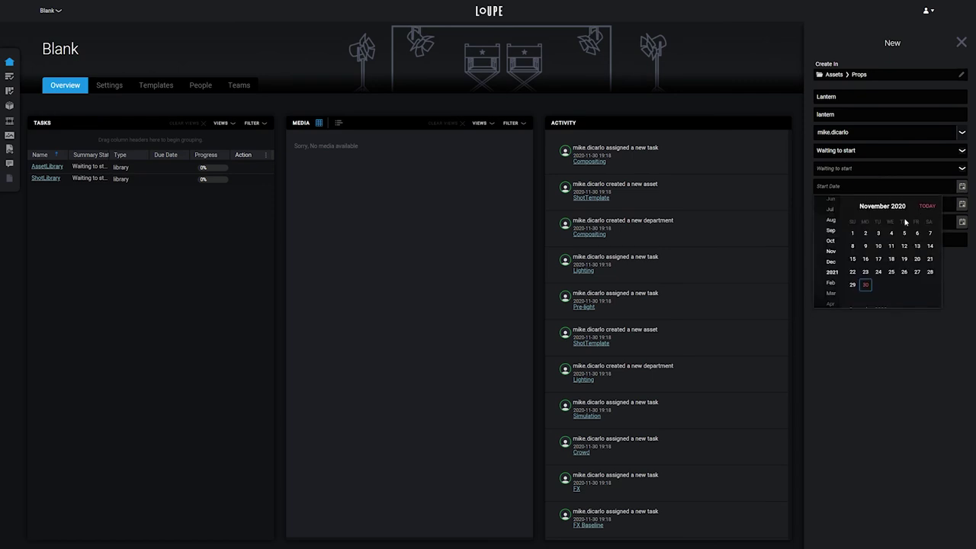
{"action": "left_click", "coordinate": [865, 284]}
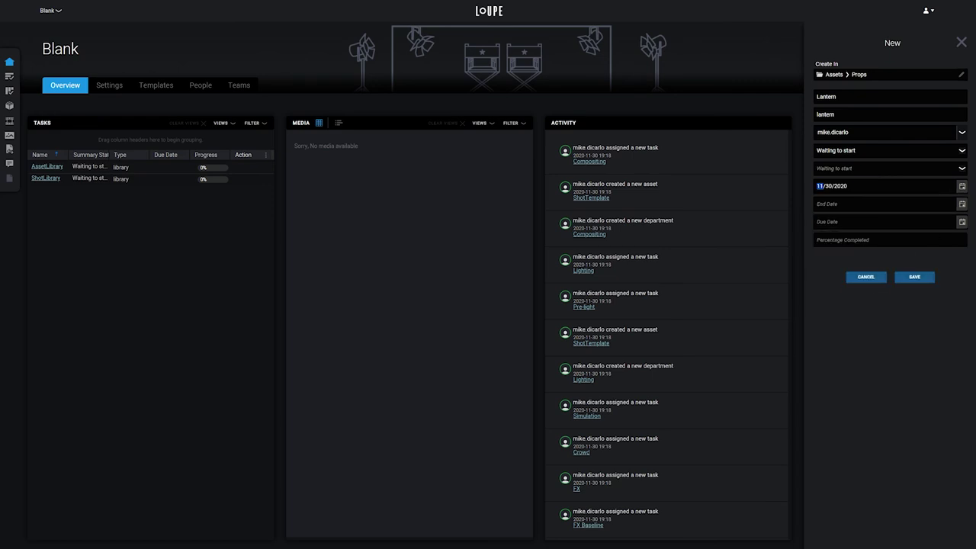
{"action": "left_click", "coordinate": [961, 204]}
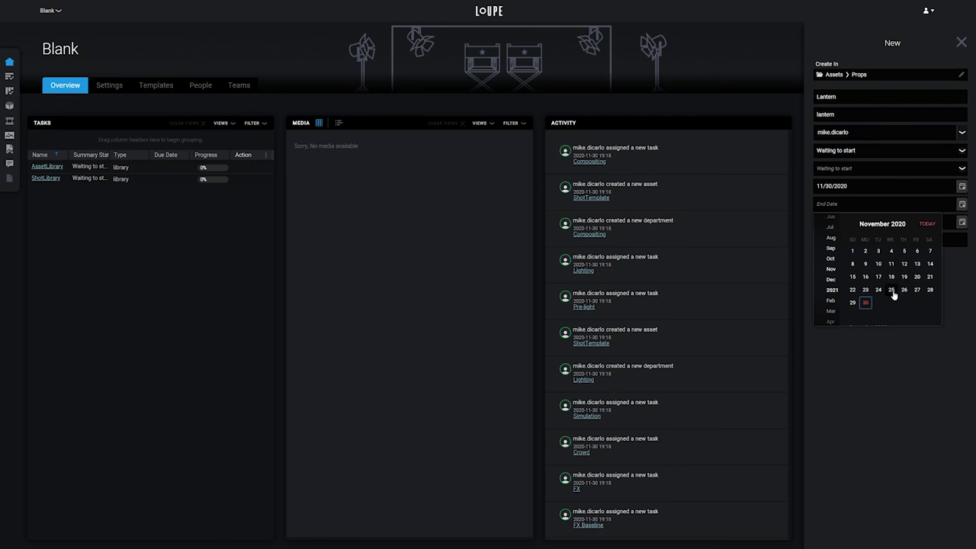
{"action": "scroll", "coordinate": [896, 301], "scroll_direction": "down", "scroll_amount": 2}
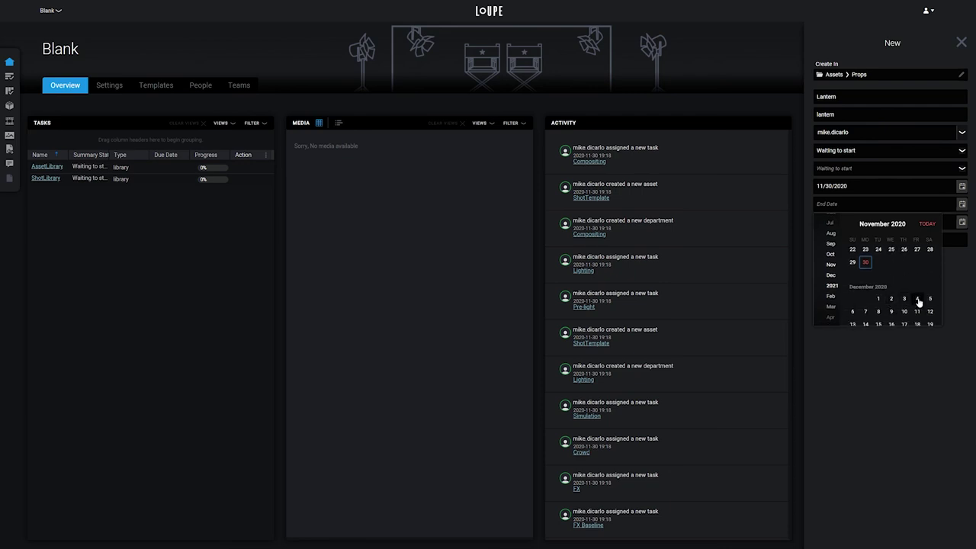
{"action": "left_click", "coordinate": [917, 300]}
{"action": "left_click", "coordinate": [962, 222]}
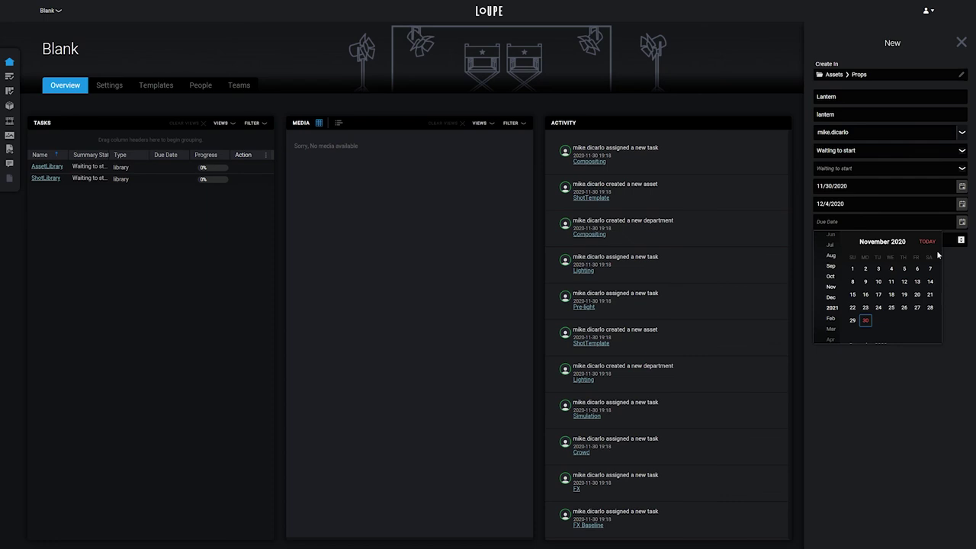
{"action": "scroll", "coordinate": [898, 282], "scroll_direction": "down", "scroll_amount": 2}
{"action": "left_click", "coordinate": [916, 329]}
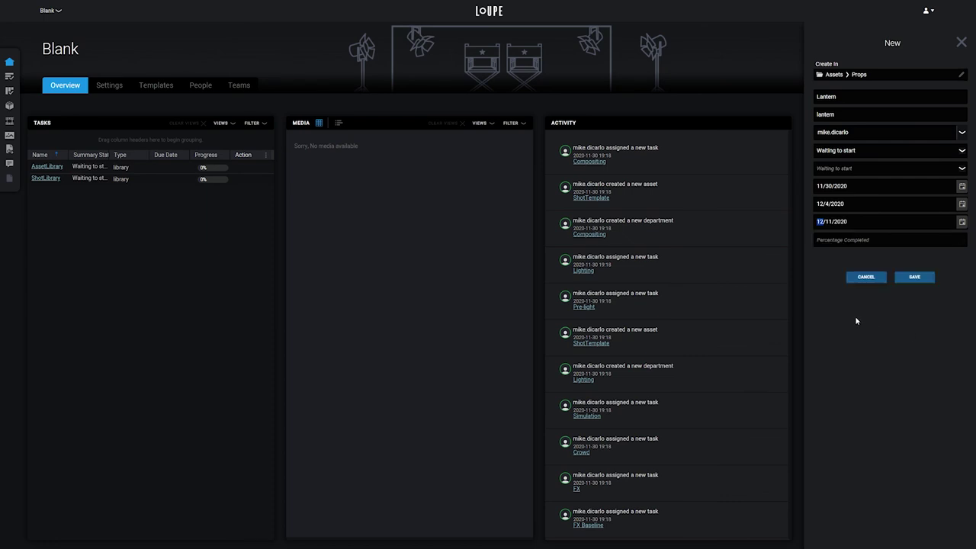
Enter 0% progress, save the Lantern asset and close the creation form.
{"action": "type", "text": "0"}
{"action": "left_click", "coordinate": [911, 278]}
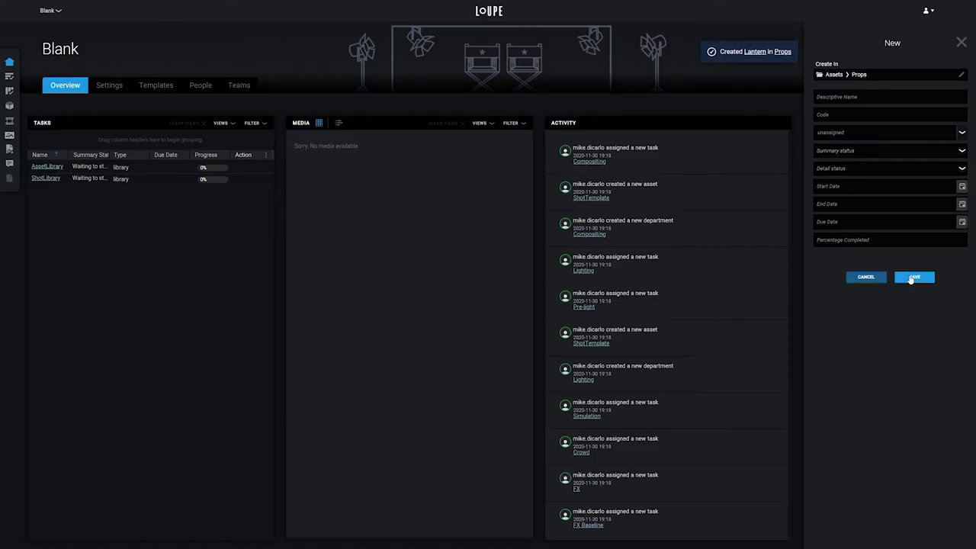
{"action": "left_click", "coordinate": [961, 43]}
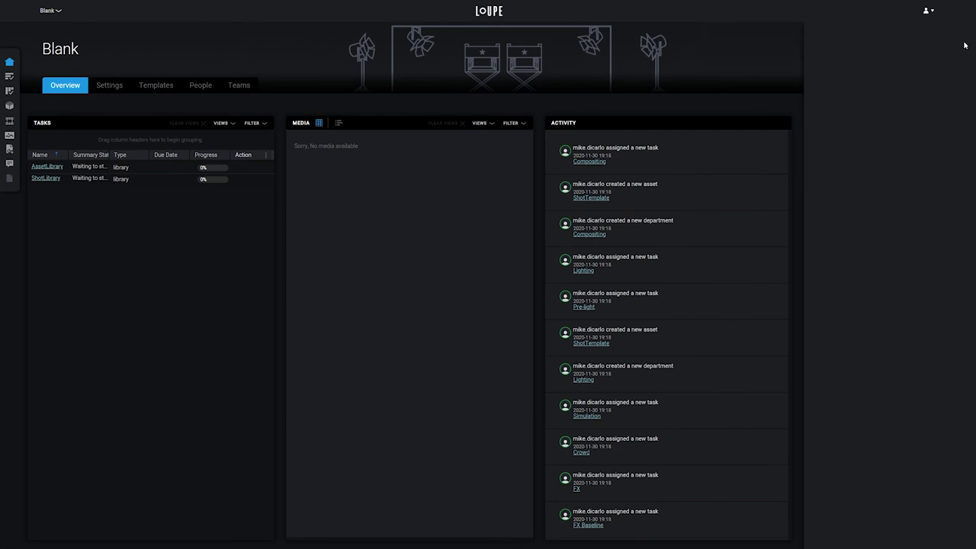